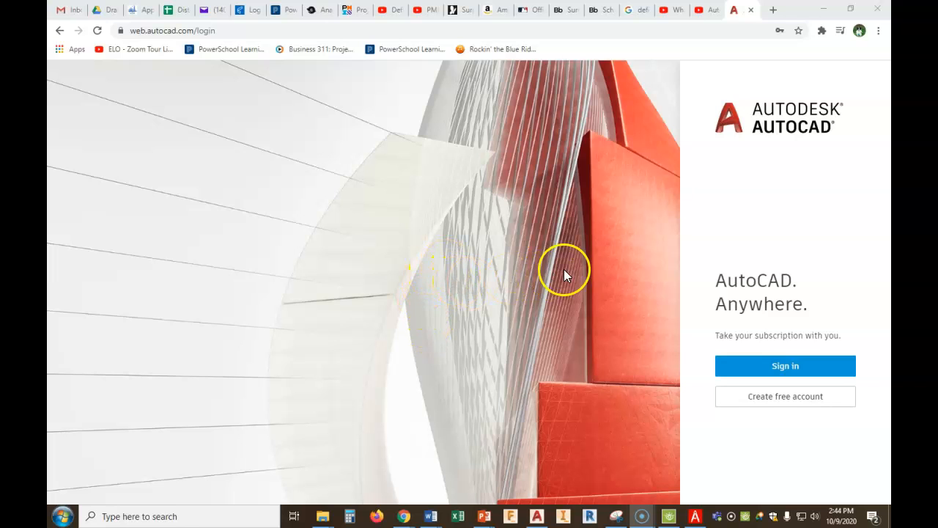
- Sign in to the AutoCAD web app with the account e-mail and password
{"action": "left_click", "coordinate": [780, 369]}
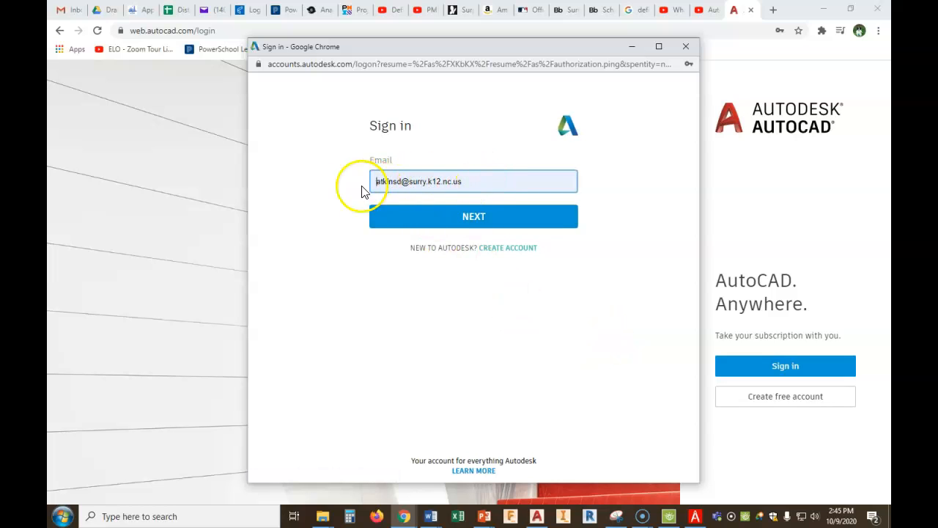
{"action": "left_click", "coordinate": [469, 220]}
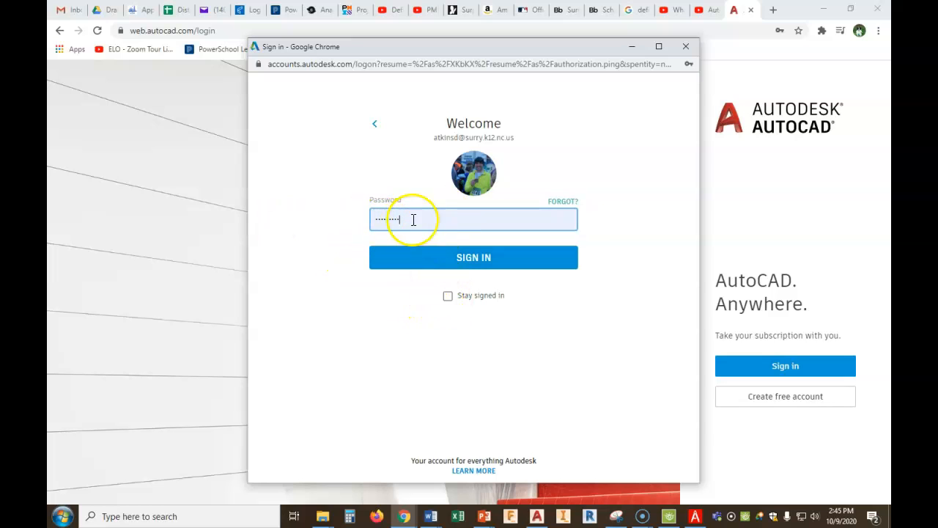
{"action": "left_click", "coordinate": [444, 220]}
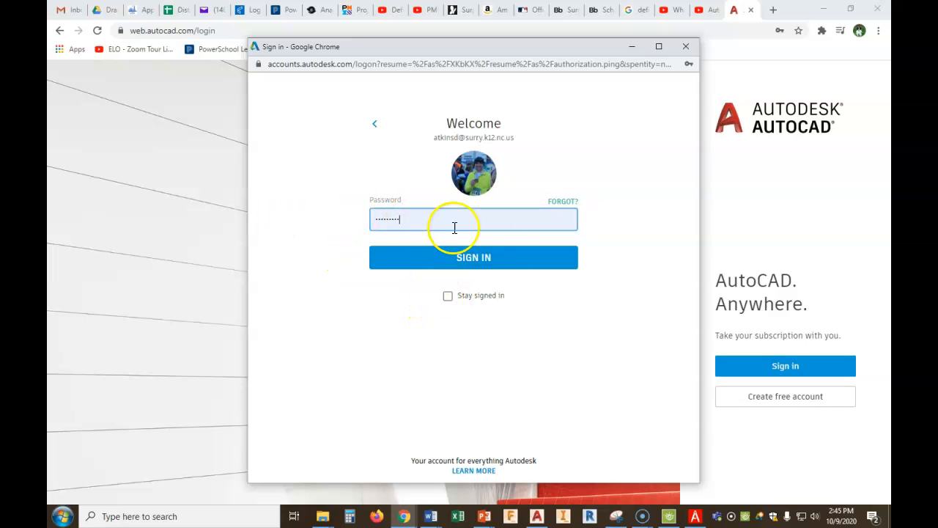
{"action": "left_click", "coordinate": [469, 263]}
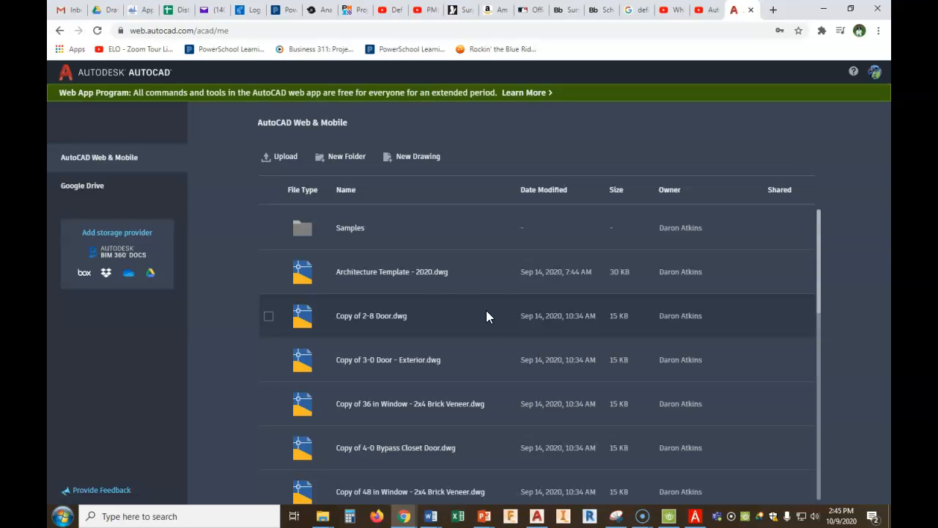
- Look through the stored drawings and start uploading a file to AutoCAD Web & Mobile
{"action": "scroll", "coordinate": [403, 282], "scroll_direction": "down", "scroll_amount": 3}
{"action": "scroll", "coordinate": [417, 329], "scroll_direction": "down", "scroll_amount": 5}
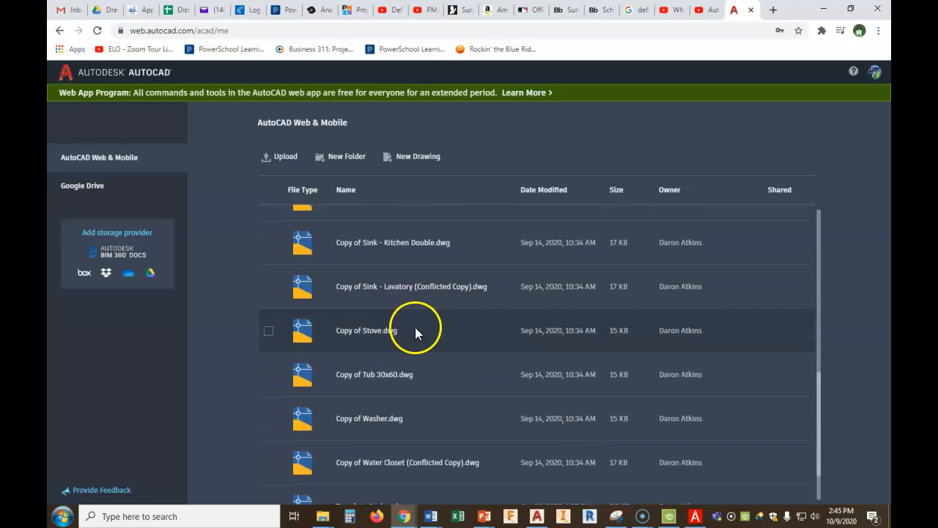
{"action": "scroll", "coordinate": [432, 396], "scroll_direction": "up", "scroll_amount": 5}
{"action": "scroll", "coordinate": [436, 399], "scroll_direction": "up", "scroll_amount": 3}
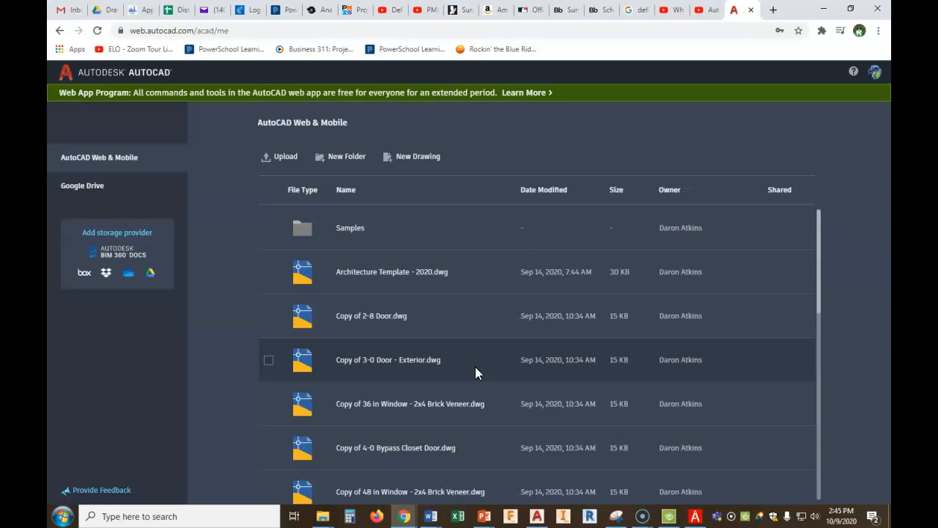
{"action": "left_click", "coordinate": [284, 159]}
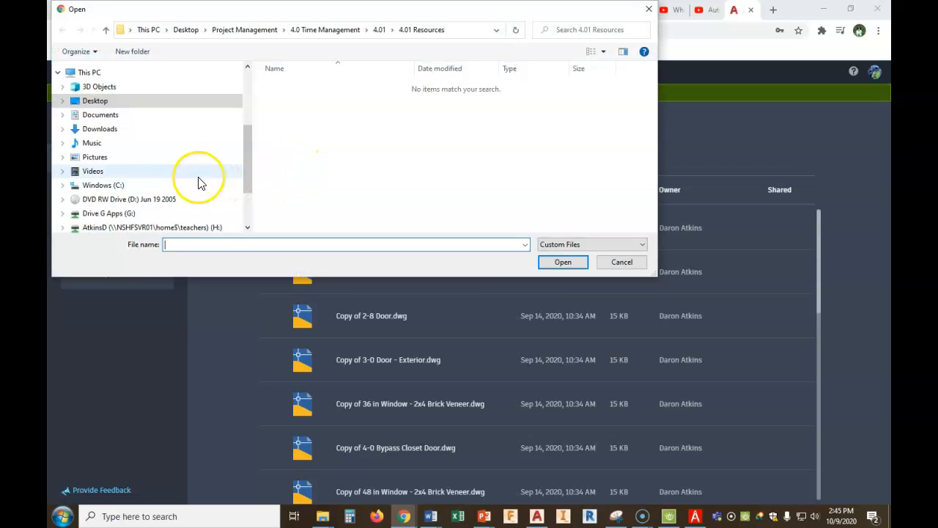
{"action": "scroll", "coordinate": [170, 150], "scroll_direction": "down", "scroll_amount": 2}
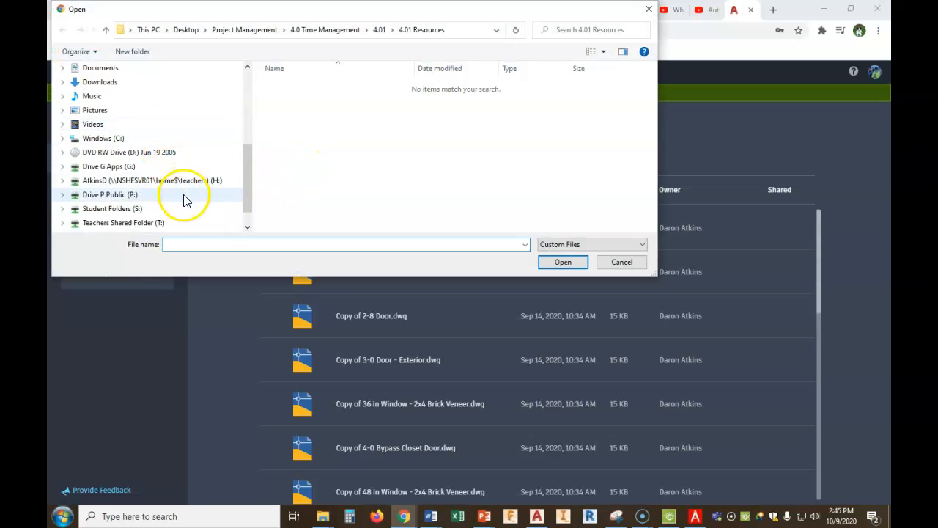
{"action": "left_click", "coordinate": [123, 209]}
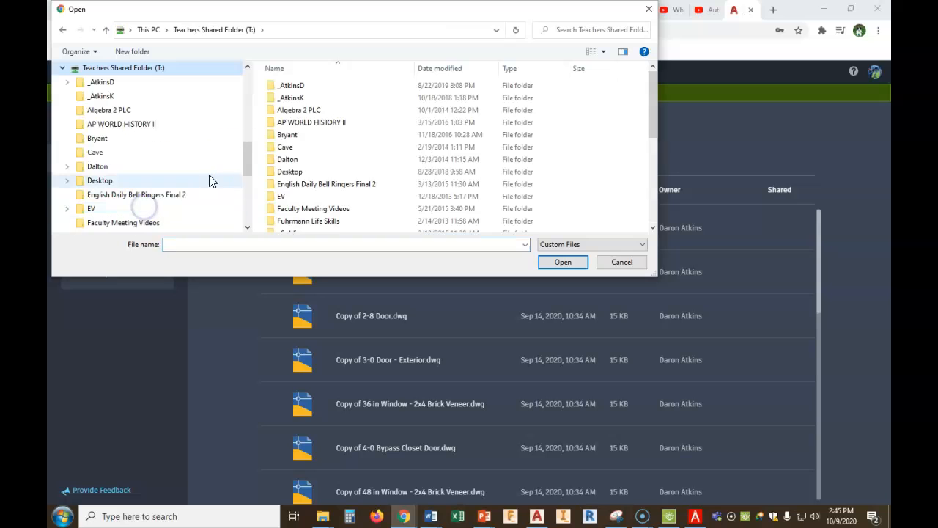
{"action": "double_click", "coordinate": [282, 85]}
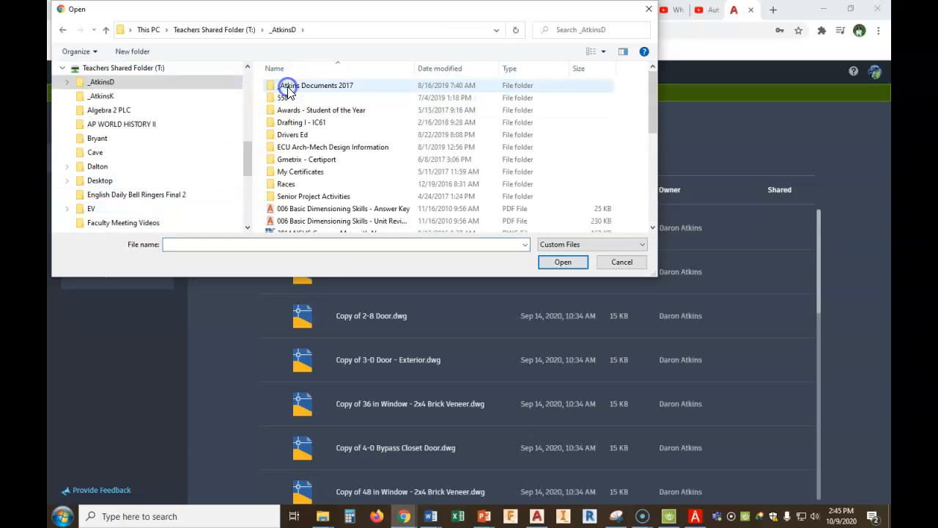
{"action": "double_click", "coordinate": [296, 124]}
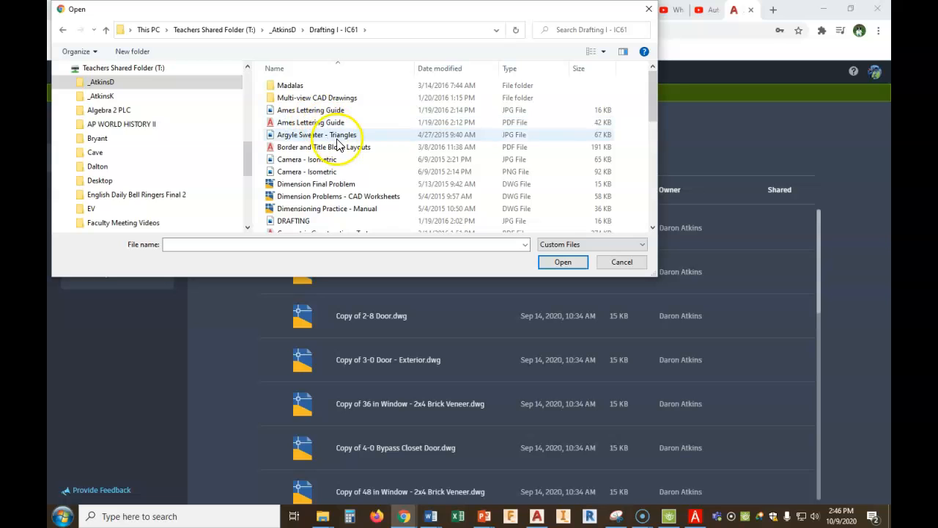
{"action": "scroll", "coordinate": [329, 147], "scroll_direction": "down", "scroll_amount": 1}
{"action": "scroll", "coordinate": [339, 147], "scroll_direction": "down", "scroll_amount": 1}
{"action": "scroll", "coordinate": [341, 151], "scroll_direction": "up", "scroll_amount": 2}
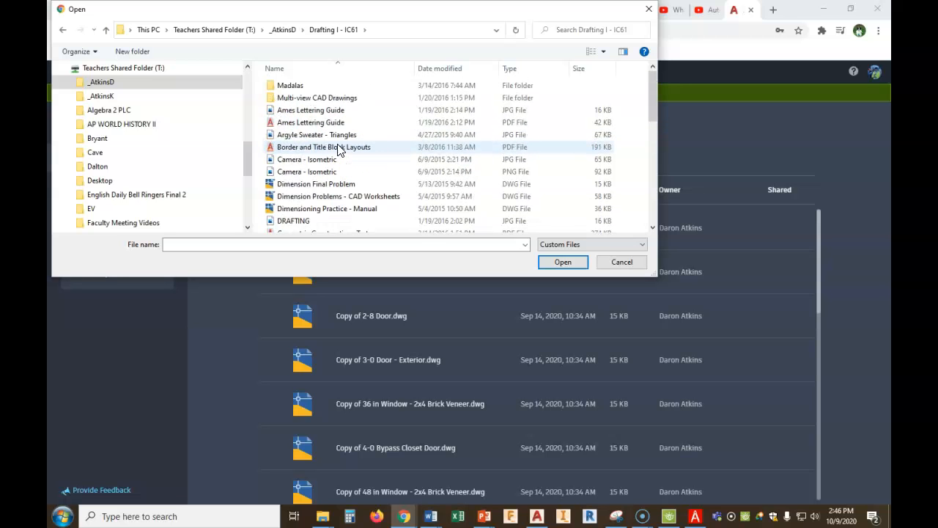
{"action": "scroll", "coordinate": [339, 150], "scroll_direction": "down", "scroll_amount": 6}
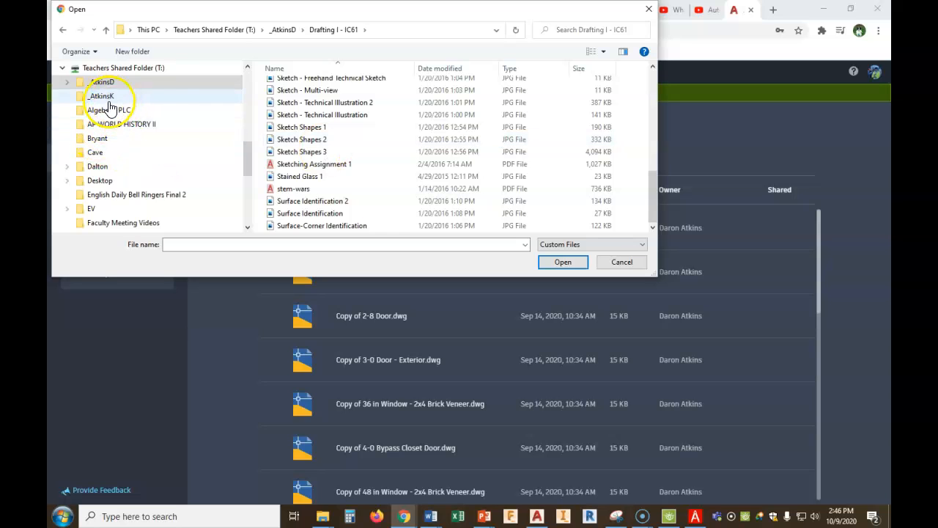
{"action": "scroll", "coordinate": [110, 108], "scroll_direction": "up", "scroll_amount": 2}
{"action": "scroll", "coordinate": [109, 107], "scroll_direction": "up", "scroll_amount": 2}
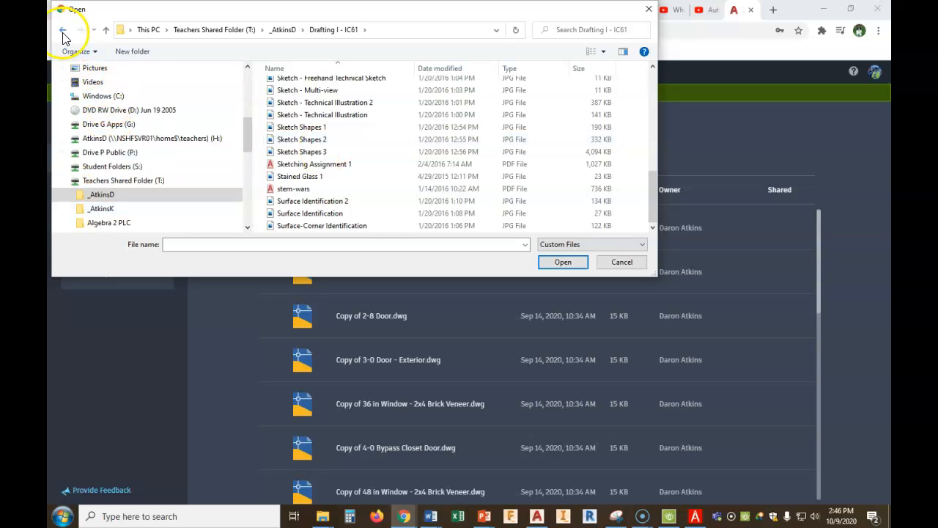
- Upload Template - Inches from the Drafting - Templates folder inside _Drafting I Class Folder - Spring 2019 on Drive P Public (P:)
{"action": "left_click", "coordinate": [141, 29]}
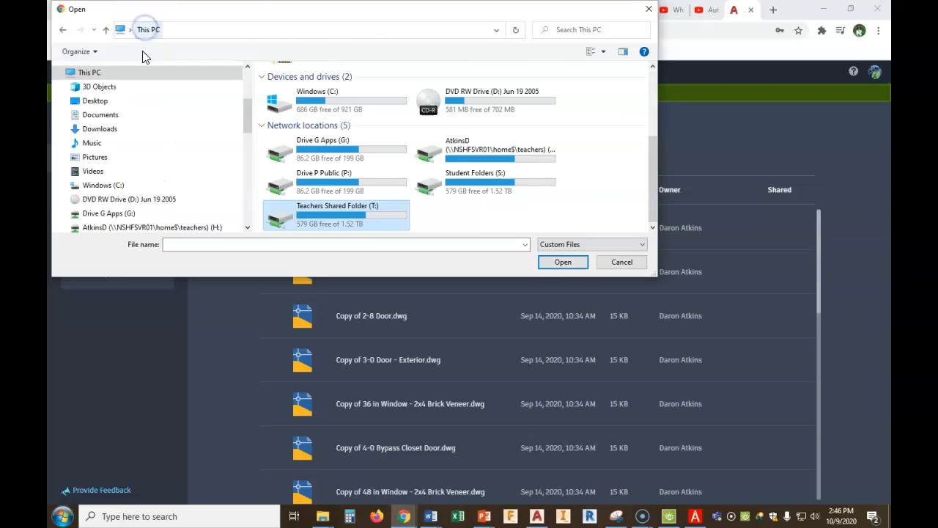
{"action": "scroll", "coordinate": [120, 218], "scroll_direction": "down", "scroll_amount": 1}
{"action": "left_click", "coordinate": [117, 217]}
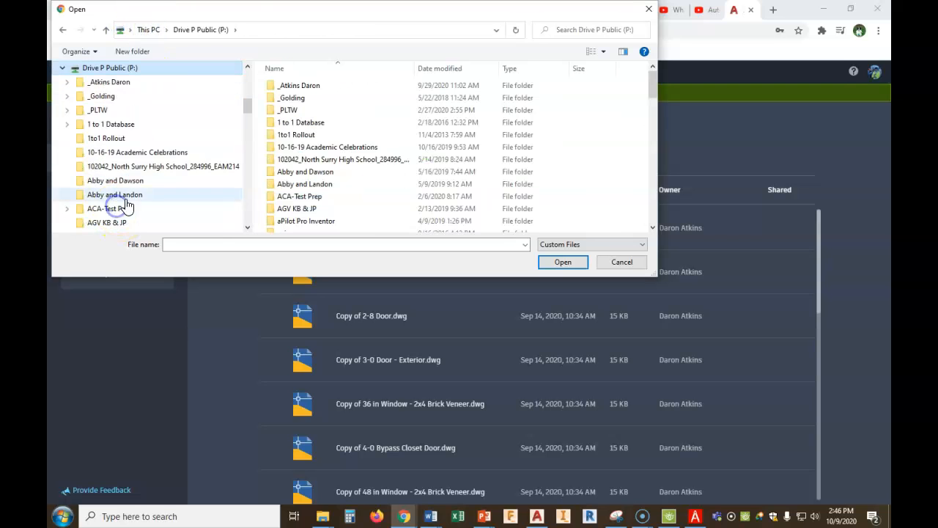
{"action": "double_click", "coordinate": [272, 82]}
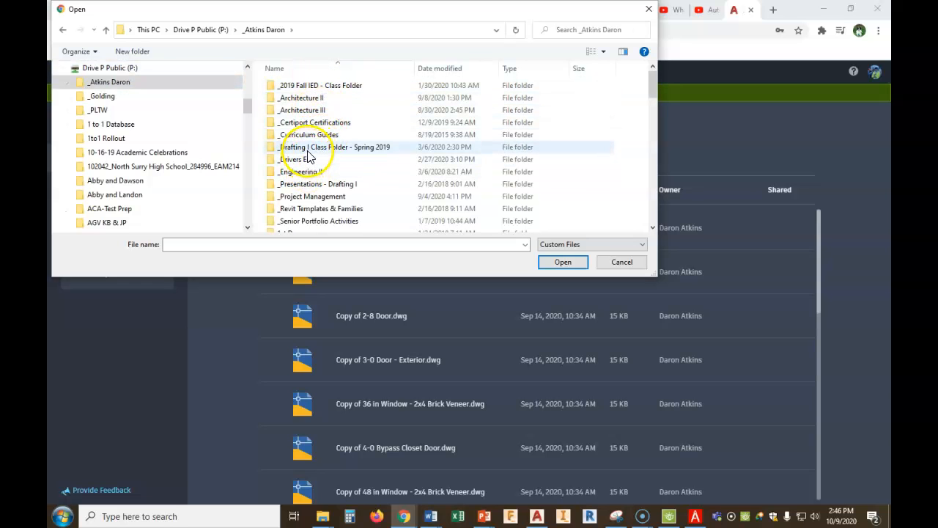
{"action": "left_click", "coordinate": [311, 148]}
{"action": "double_click", "coordinate": [311, 148]}
{"action": "double_click", "coordinate": [310, 111]}
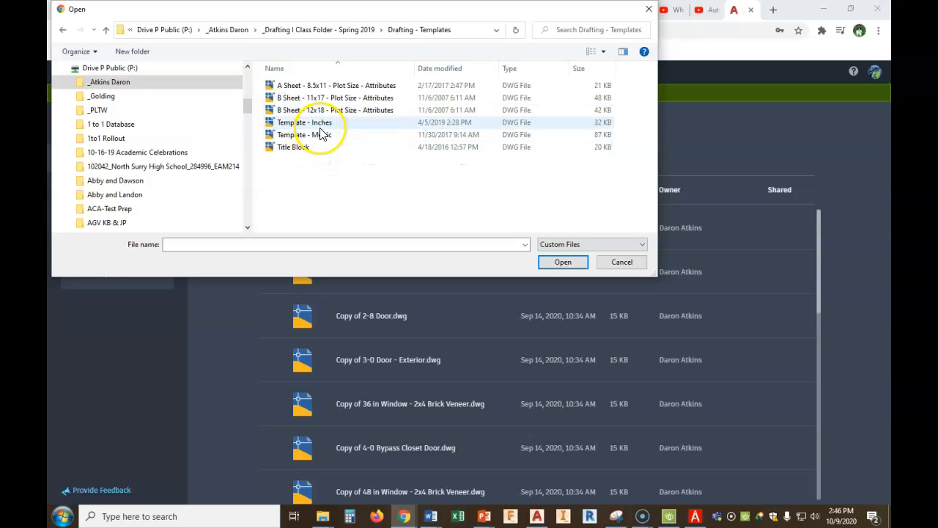
{"action": "left_click", "coordinate": [321, 123]}
{"action": "left_click", "coordinate": [564, 262]}
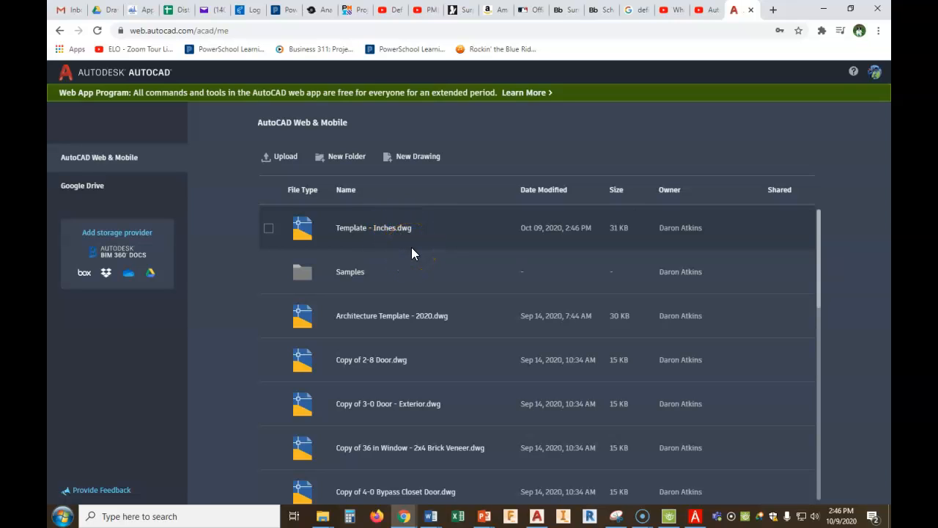
{"action": "left_click", "coordinate": [408, 248]}
{"action": "left_click", "coordinate": [396, 233]}
{"action": "left_click", "coordinate": [381, 238]}
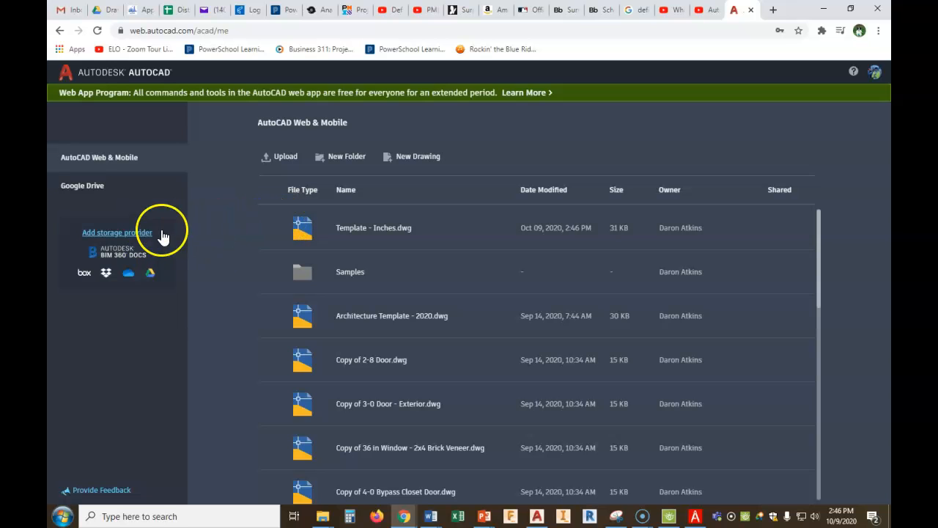
- Add Google Drive as a storage provider using the school Google account and allow AutoCAD access to it
{"action": "left_click", "coordinate": [137, 236]}
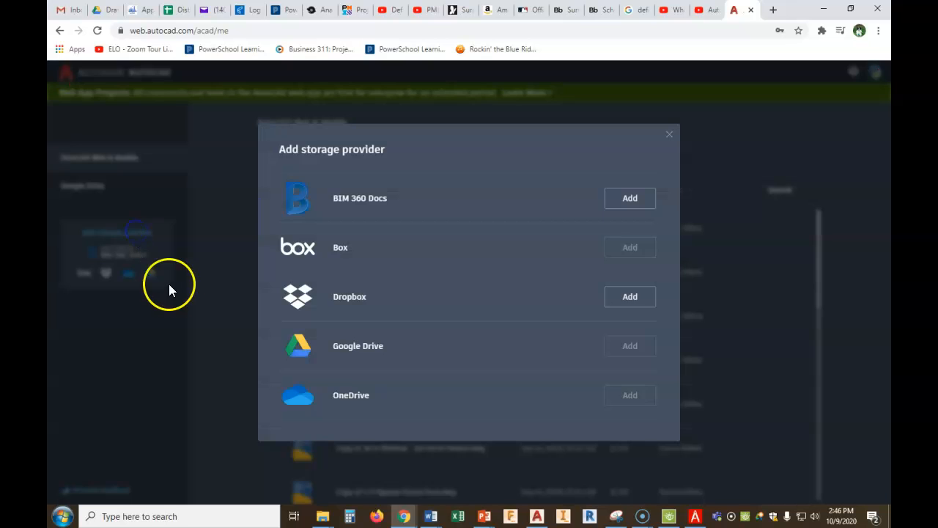
{"action": "left_click", "coordinate": [631, 347]}
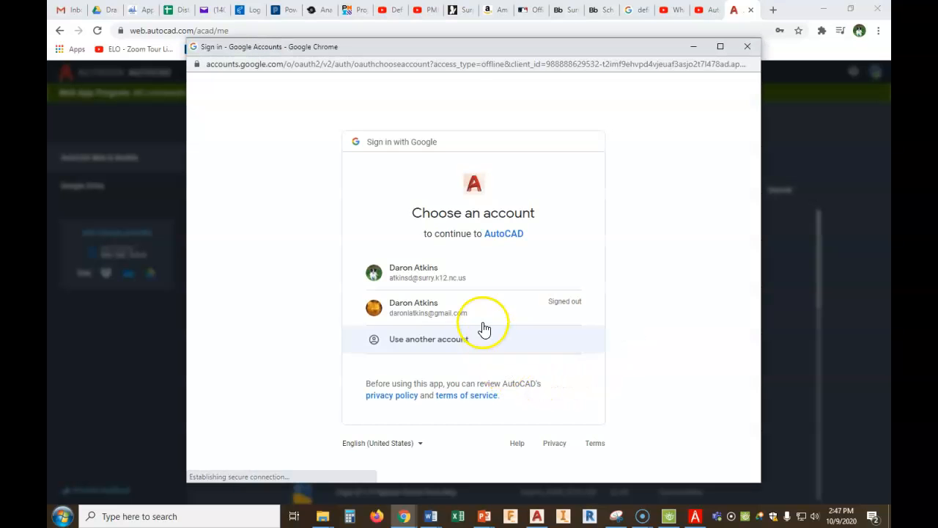
{"action": "left_click", "coordinate": [416, 272]}
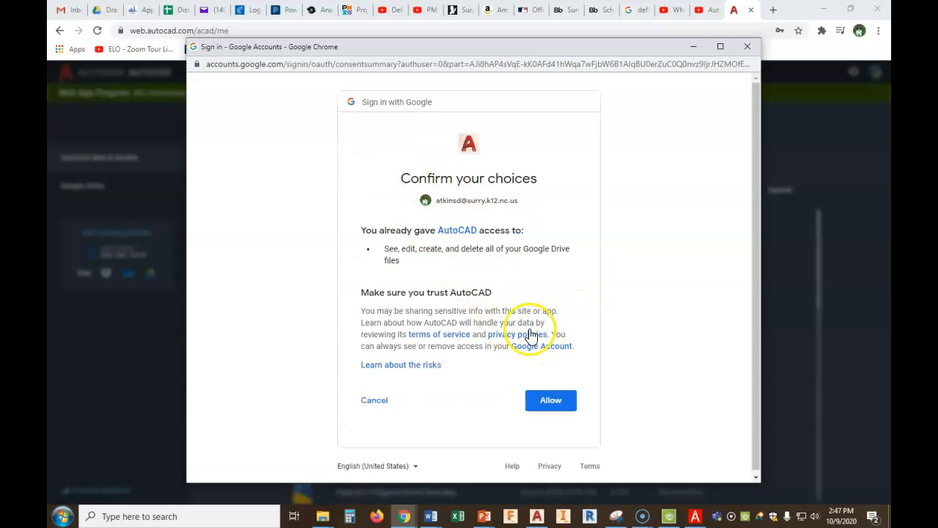
{"action": "left_click", "coordinate": [548, 405]}
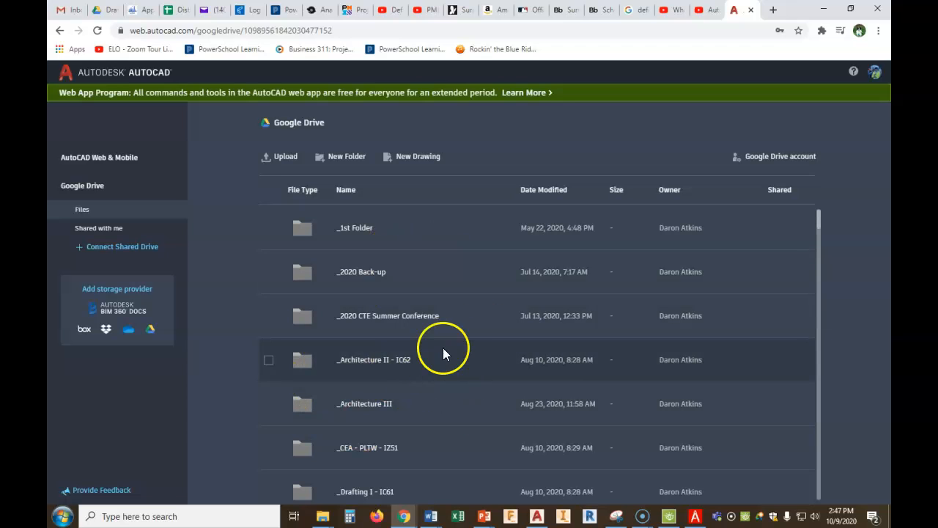
- Return to the AutoCAD Web & Mobile files and open the newly uploaded Template - Inches.dwg
{"action": "left_click", "coordinate": [122, 163]}
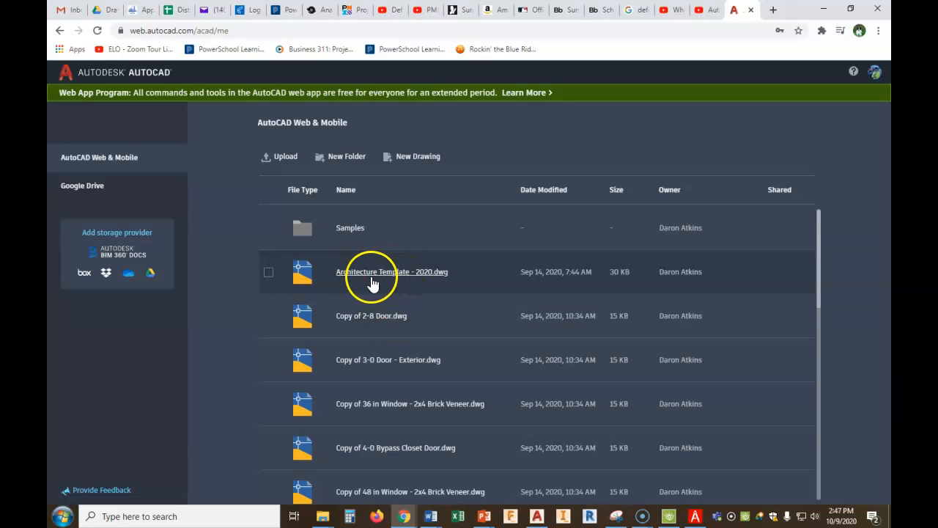
{"action": "scroll", "coordinate": [406, 327], "scroll_direction": "down", "scroll_amount": 8}
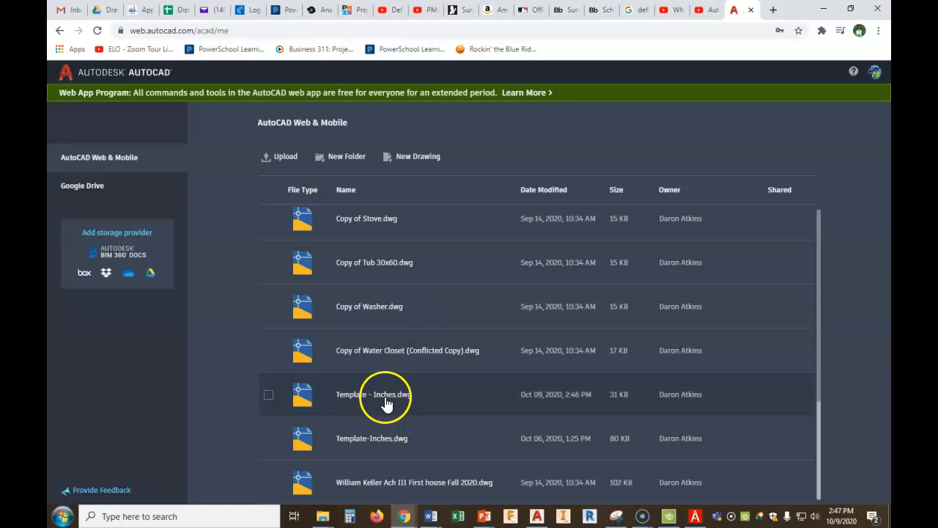
{"action": "left_click", "coordinate": [389, 394]}
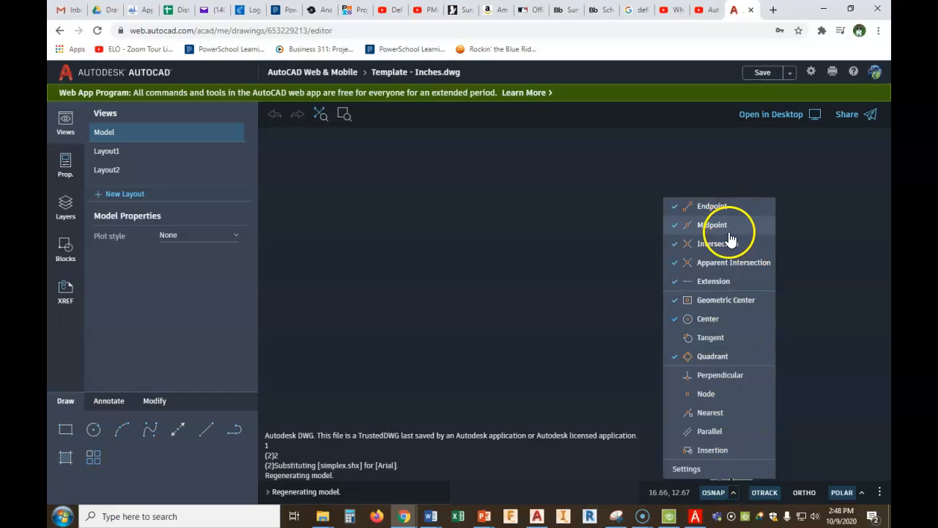
- Turn off the Geometric Center object snap and keep object snap tracking switched on
{"action": "left_click", "coordinate": [675, 300]}
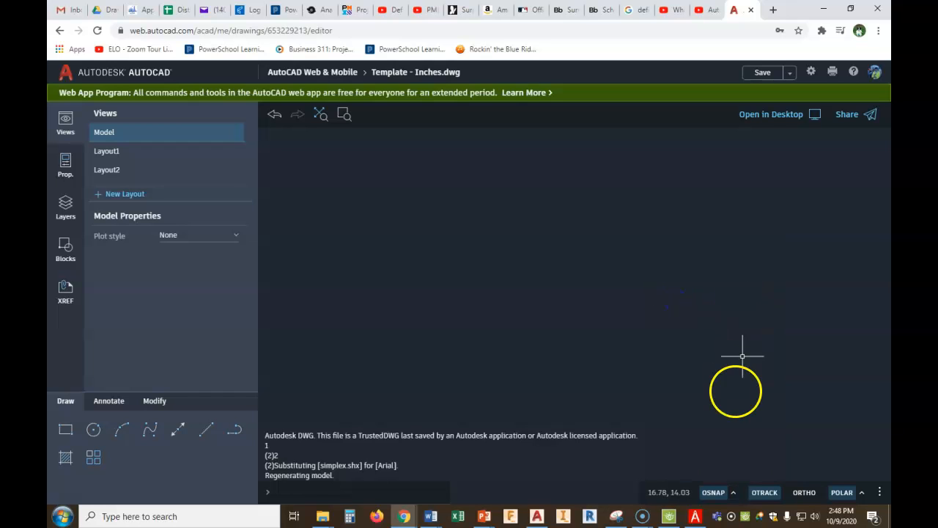
{"action": "left_click", "coordinate": [733, 492]}
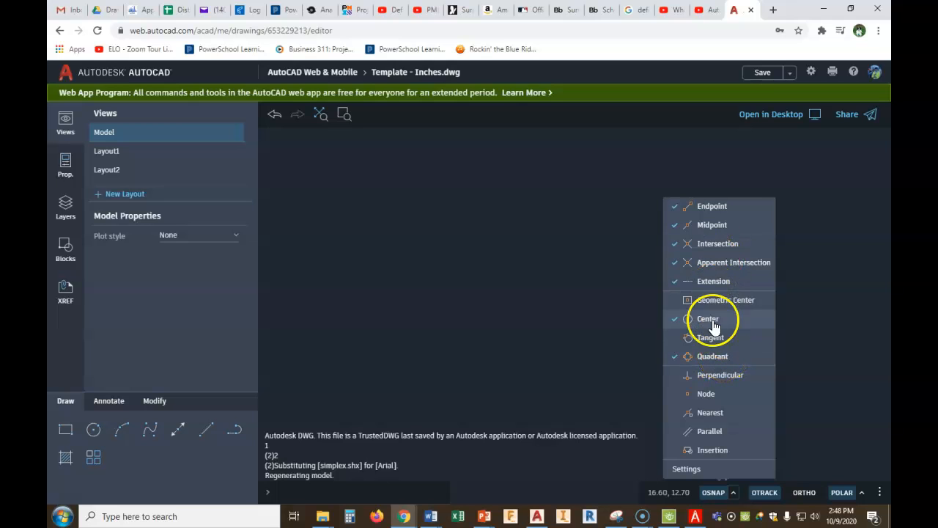
{"action": "left_click", "coordinate": [768, 494]}
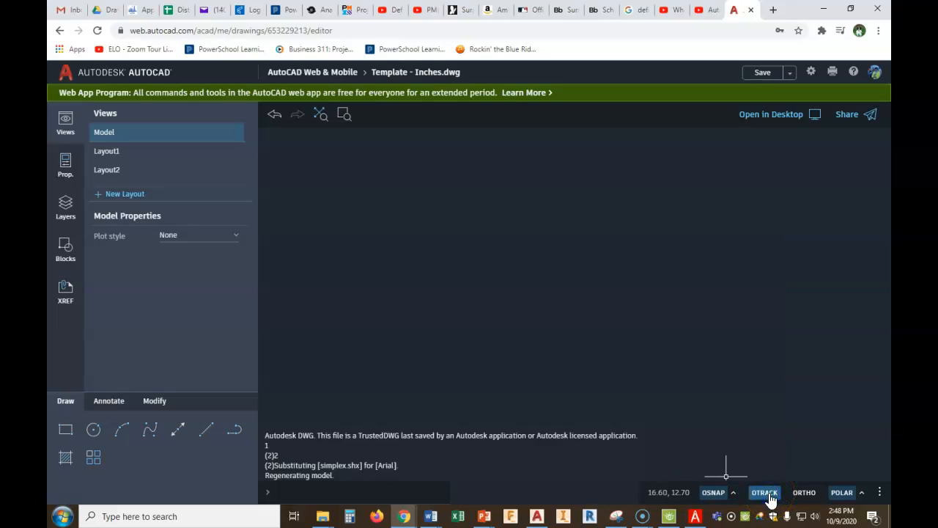
{"action": "left_click", "coordinate": [764, 493]}
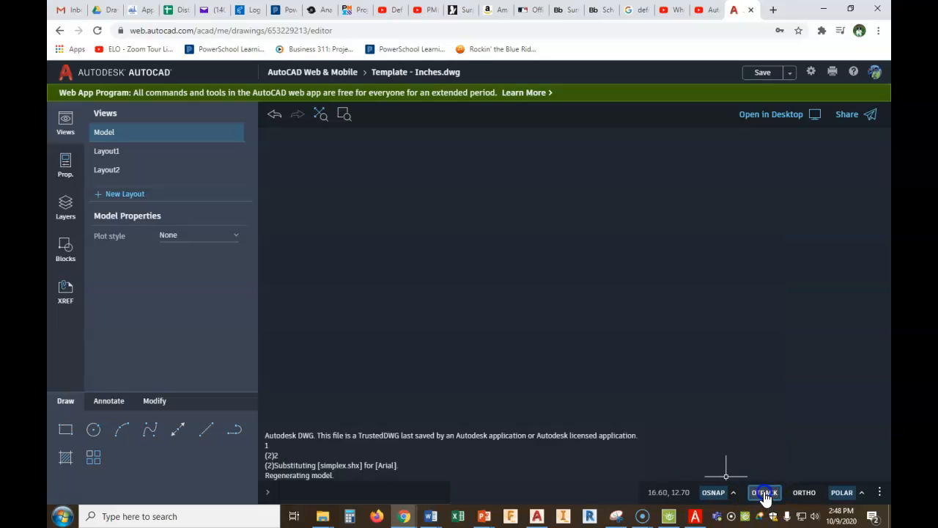
{"action": "left_click", "coordinate": [762, 492]}
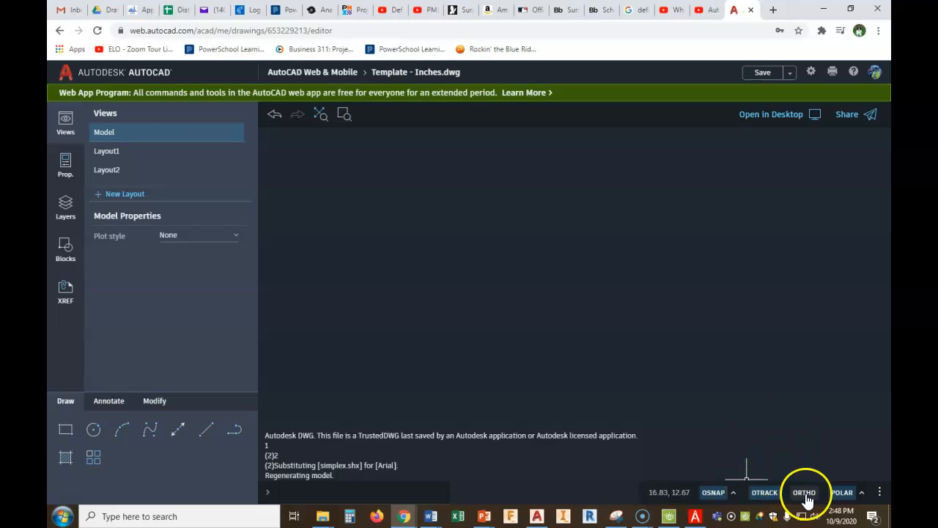
- Switch the polar tracking angle to 90 degrees and back to 45 degrees
{"action": "left_click", "coordinate": [862, 494]}
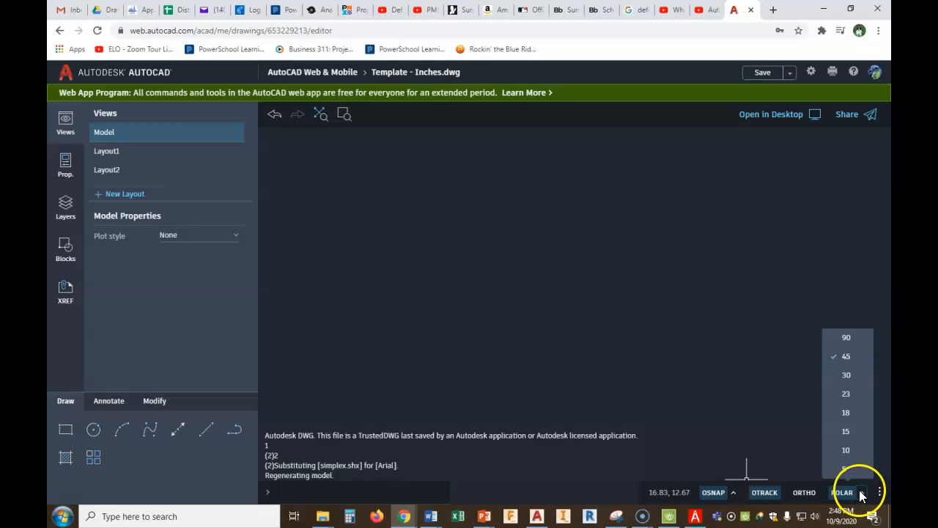
{"action": "left_click", "coordinate": [846, 337]}
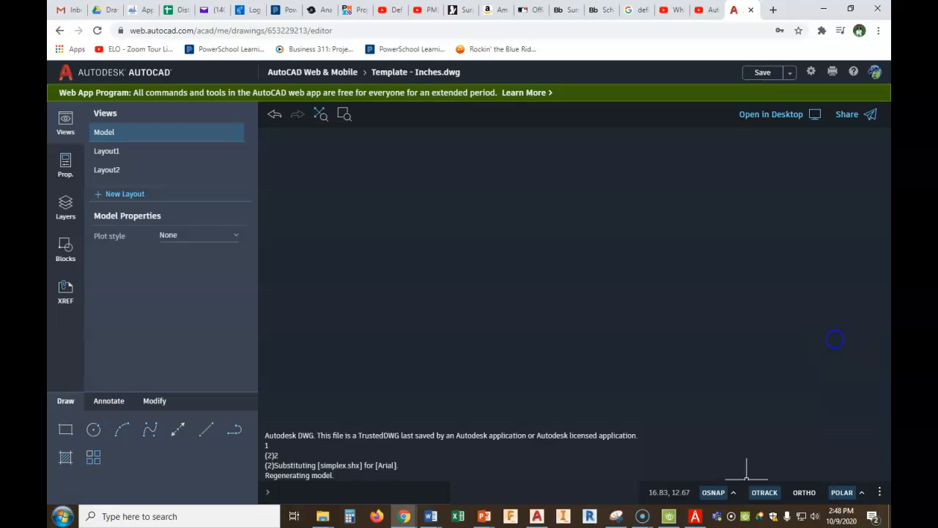
{"action": "left_click", "coordinate": [862, 494]}
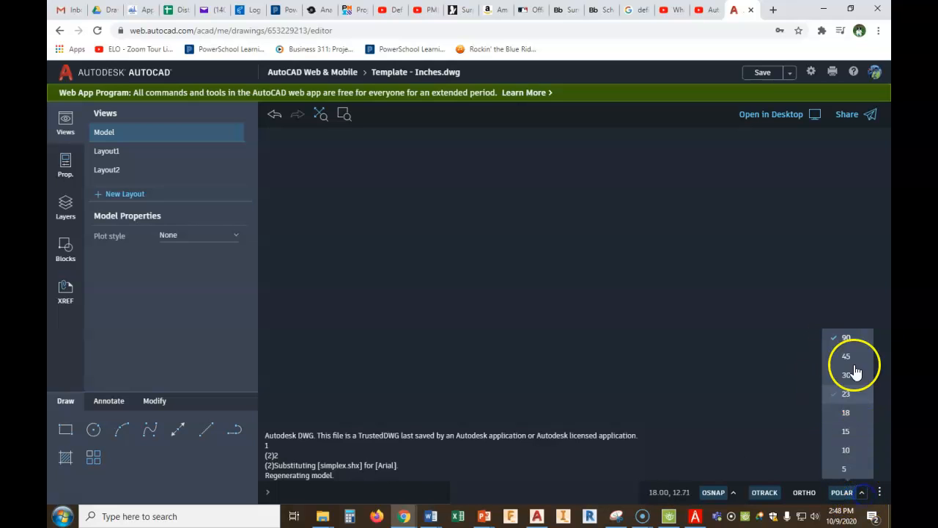
{"action": "left_click", "coordinate": [837, 359]}
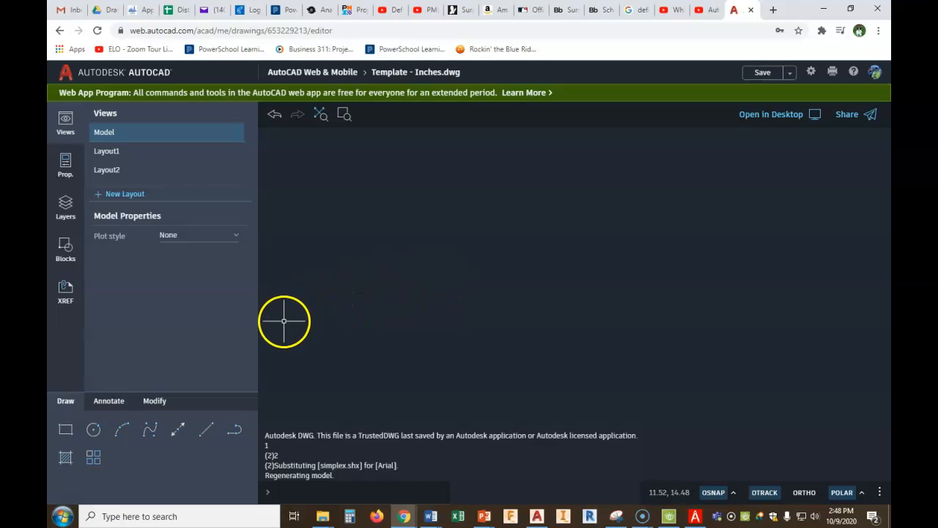
{"action": "left_click", "coordinate": [203, 428]}
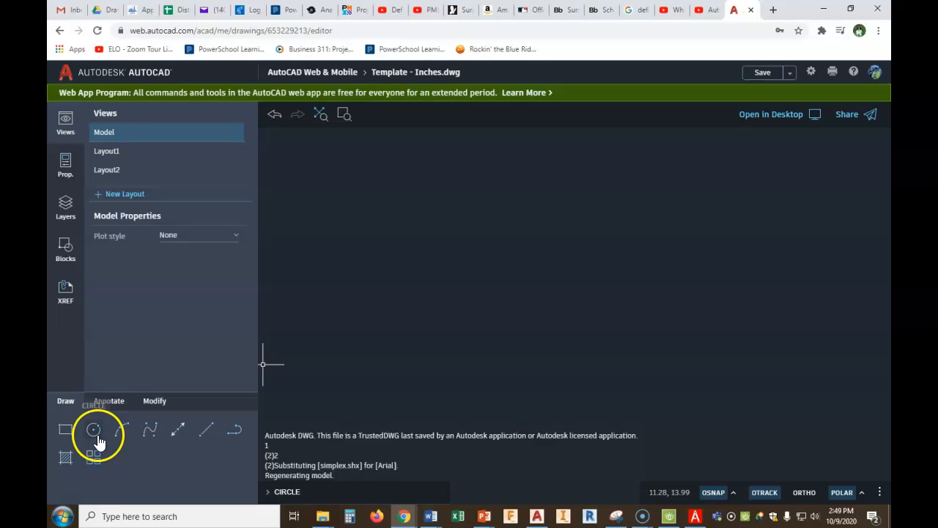
{"action": "left_click", "coordinate": [64, 434]}
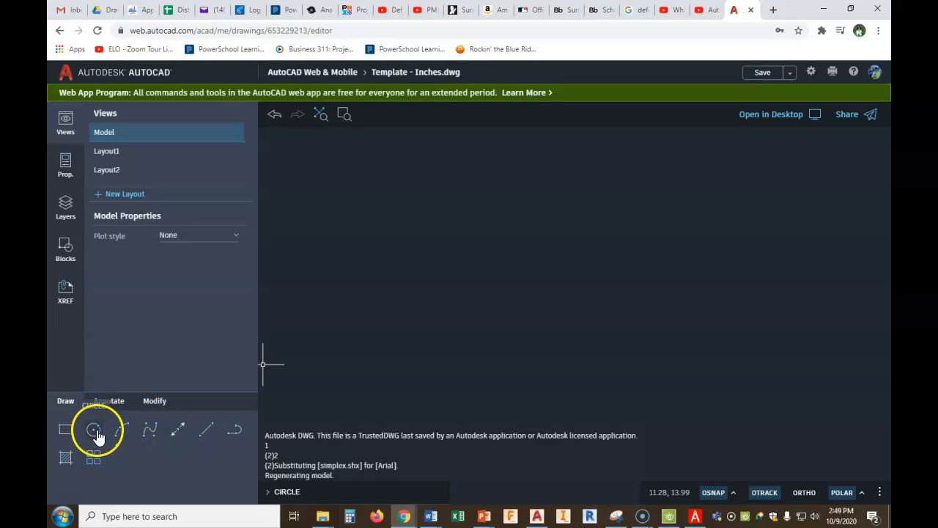
{"action": "left_click", "coordinate": [162, 409]}
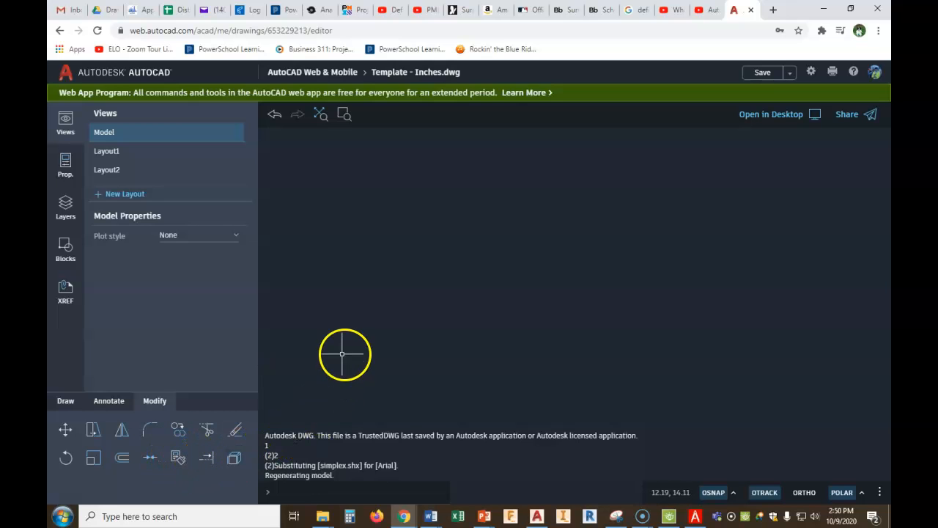
- Draw a closed rectangle 2 inches wide and 1.5 inches high with the Line command, aligning its last corner with the starting point
{"action": "left_click", "coordinate": [66, 400]}
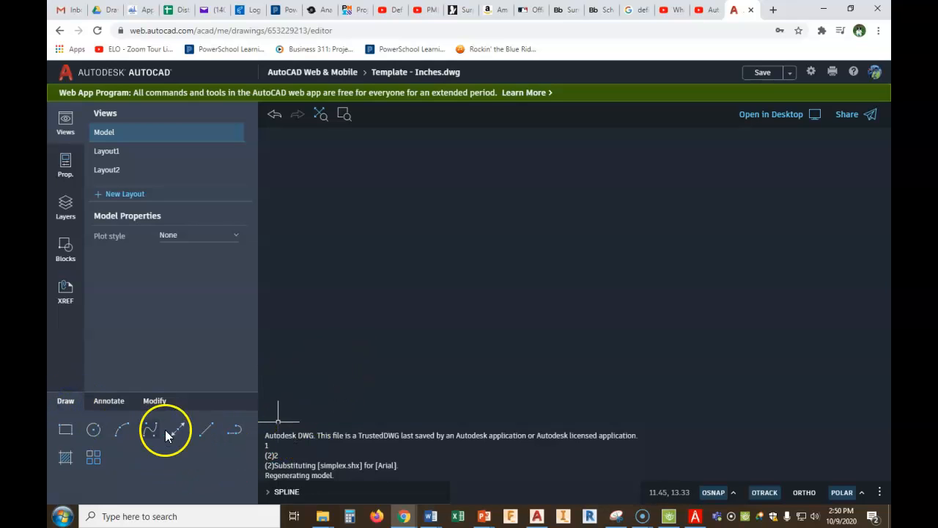
{"action": "left_click", "coordinate": [205, 431]}
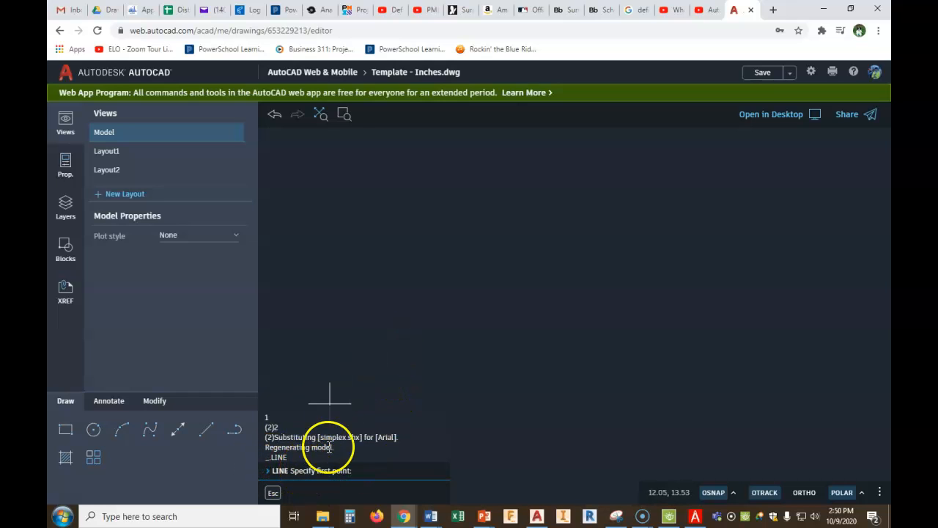
{"action": "left_click", "coordinate": [362, 341]}
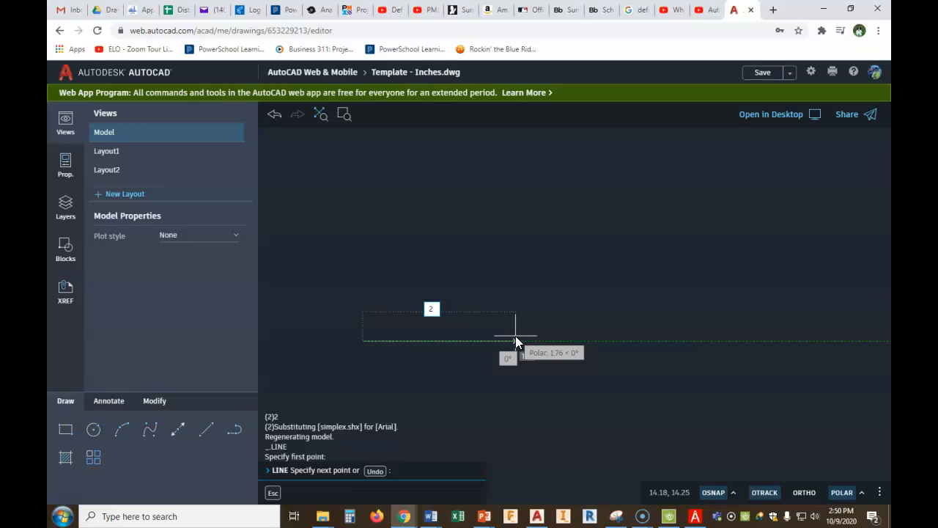
{"action": "key", "text": "Return"}
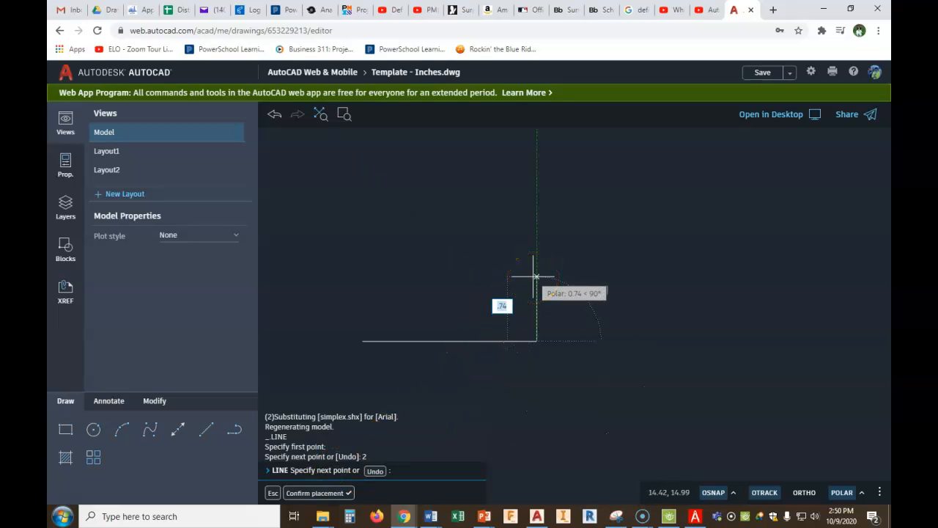
{"action": "type", "text": "1.5"}
{"action": "key", "text": "Return"}
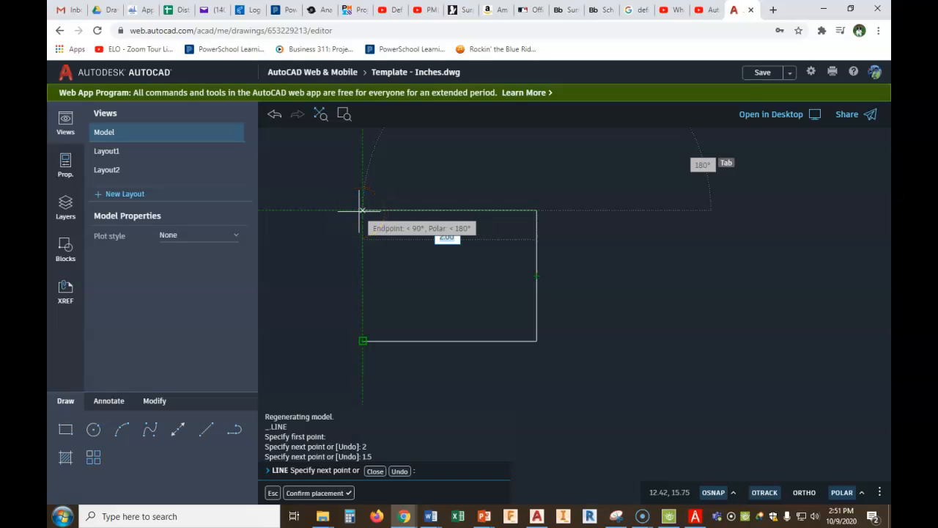
{"action": "left_click", "coordinate": [362, 210]}
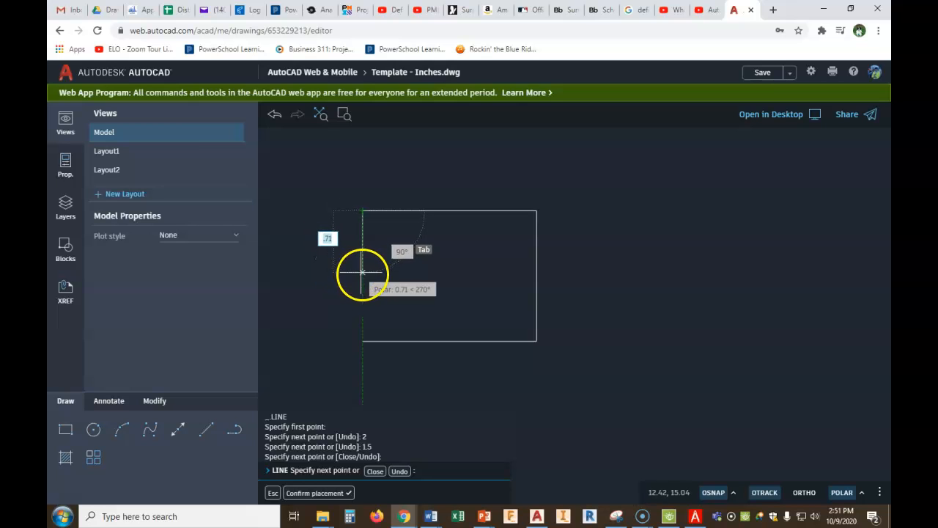
{"action": "left_click", "coordinate": [362, 340]}
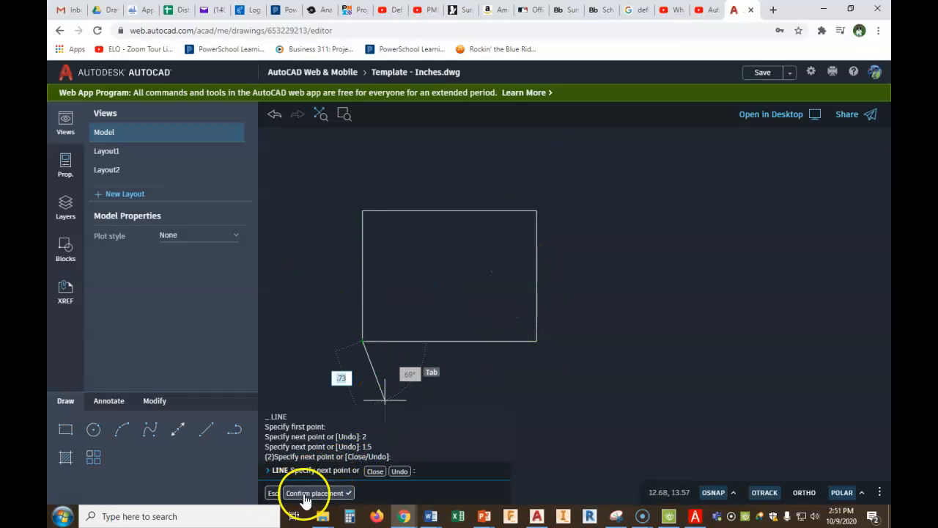
{"action": "right_click", "coordinate": [480, 377]}
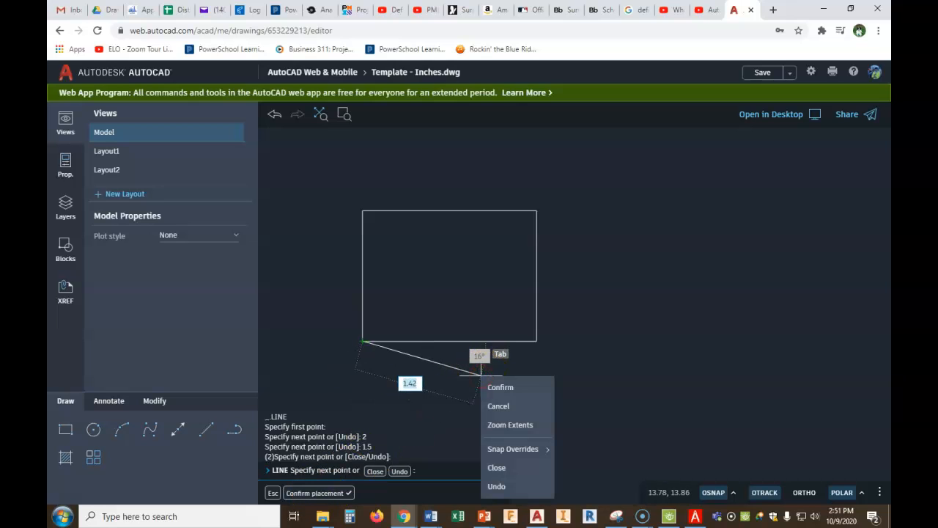
{"action": "left_click", "coordinate": [500, 387]}
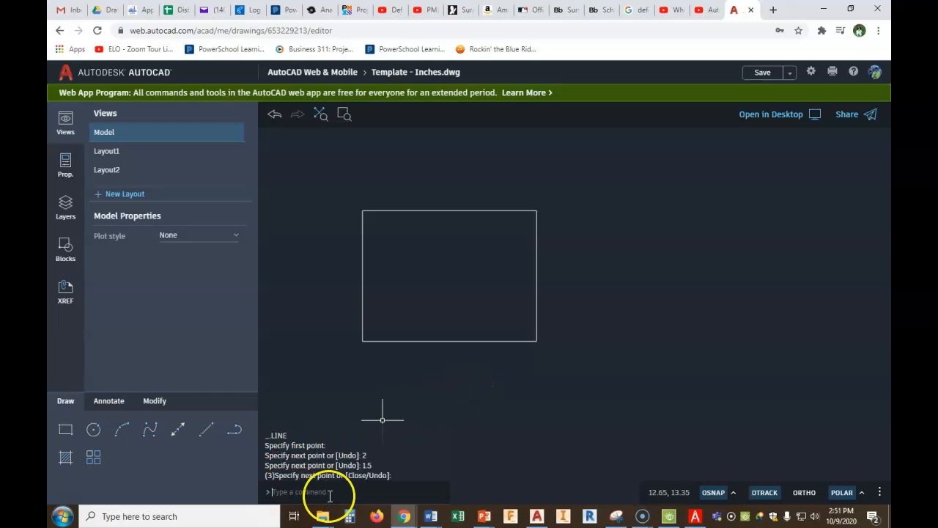
- Try a circle with a diameter of 1.5 inches at the rectangle's center and undo it
{"action": "left_click", "coordinate": [93, 430]}
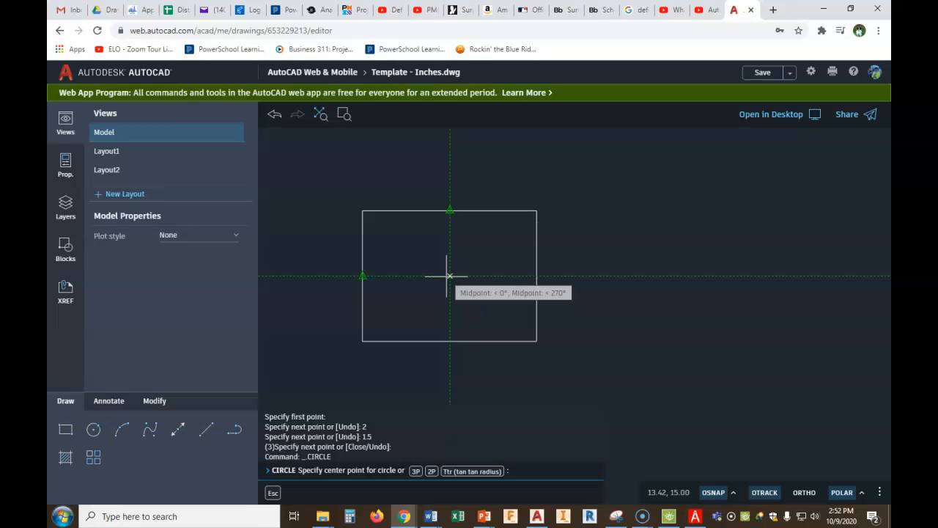
{"action": "left_click", "coordinate": [449, 276]}
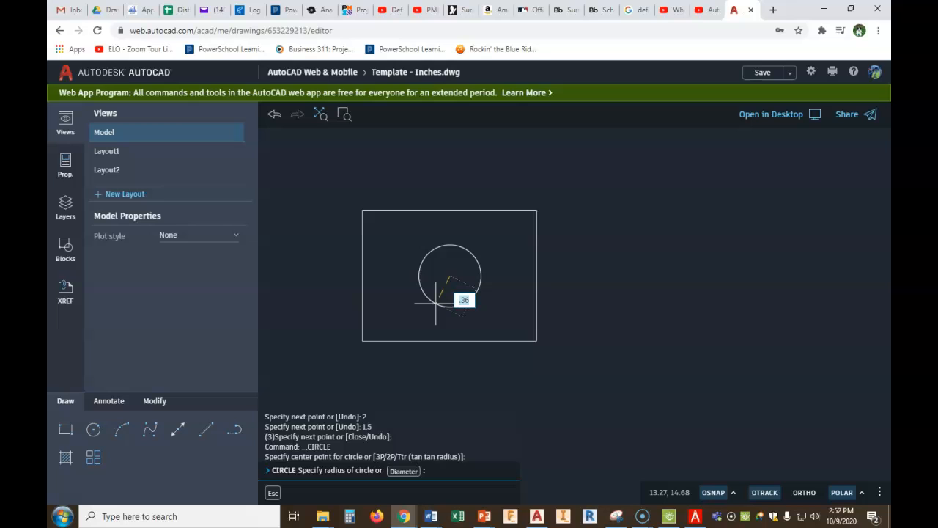
{"action": "left_click", "coordinate": [424, 297]}
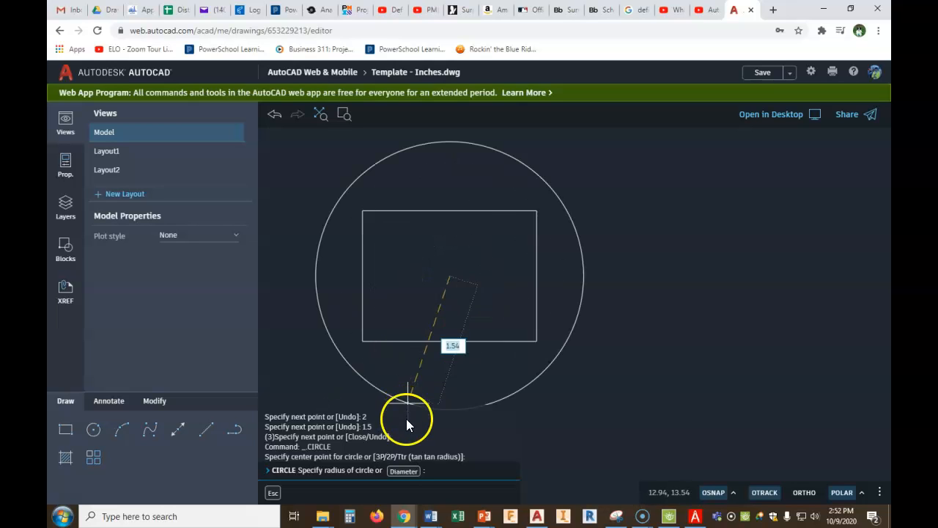
{"action": "left_click", "coordinate": [402, 471]}
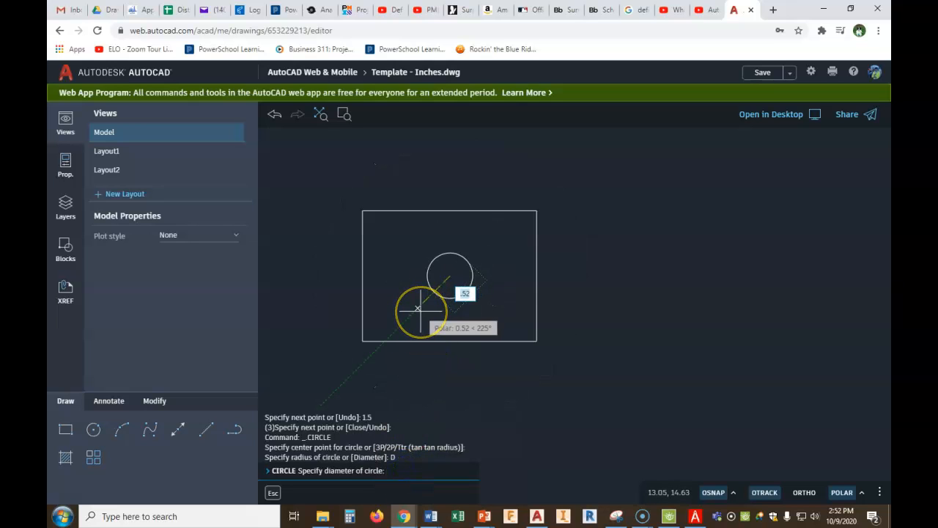
{"action": "type", "text": "1.5"}
{"action": "key", "text": "Return"}
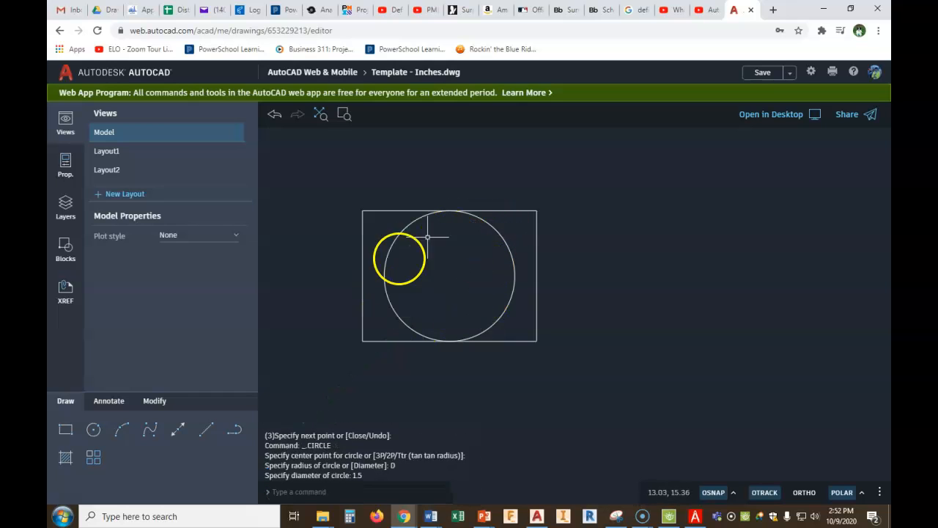
{"action": "left_click", "coordinate": [276, 117]}
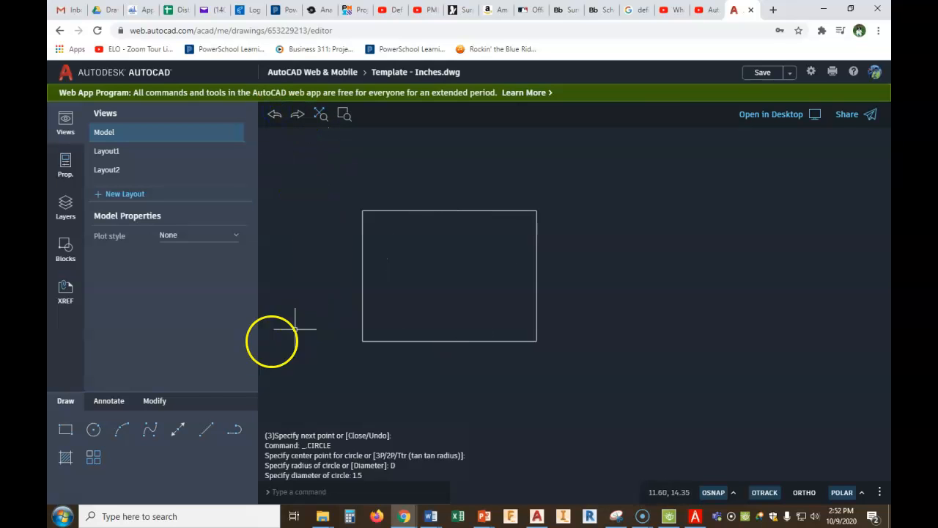
- Draw a circle with a diameter of 1 inch at the rectangle's center, tracked from the midpoints of its edges
{"action": "left_click", "coordinate": [94, 430]}
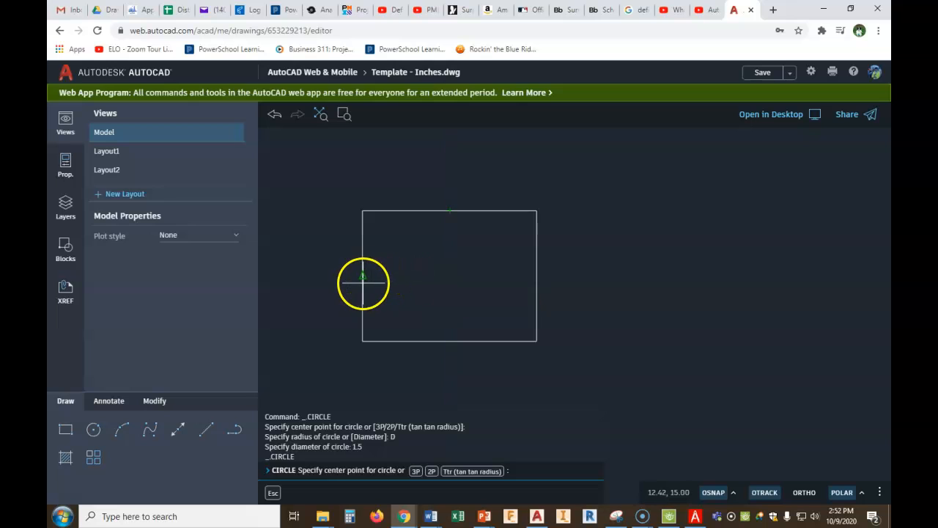
{"action": "left_click", "coordinate": [449, 275]}
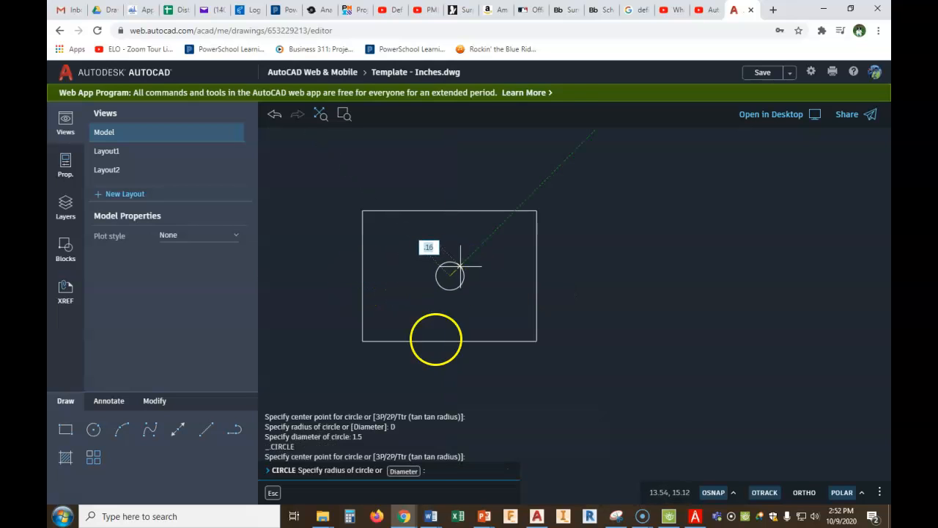
{"action": "left_click", "coordinate": [405, 471]}
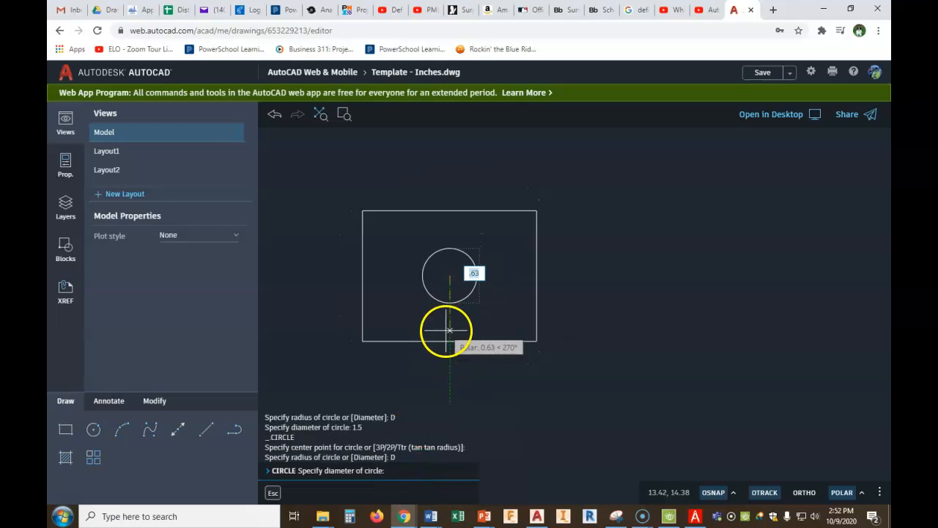
{"action": "key", "text": "Return"}
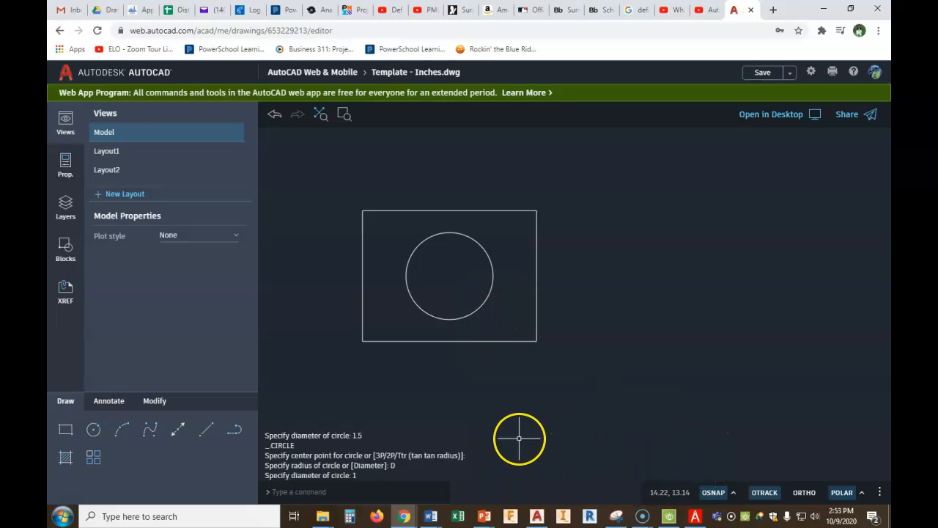
- Review the enabled object snaps and the polar tracking angle setting
{"action": "left_click", "coordinate": [734, 494]}
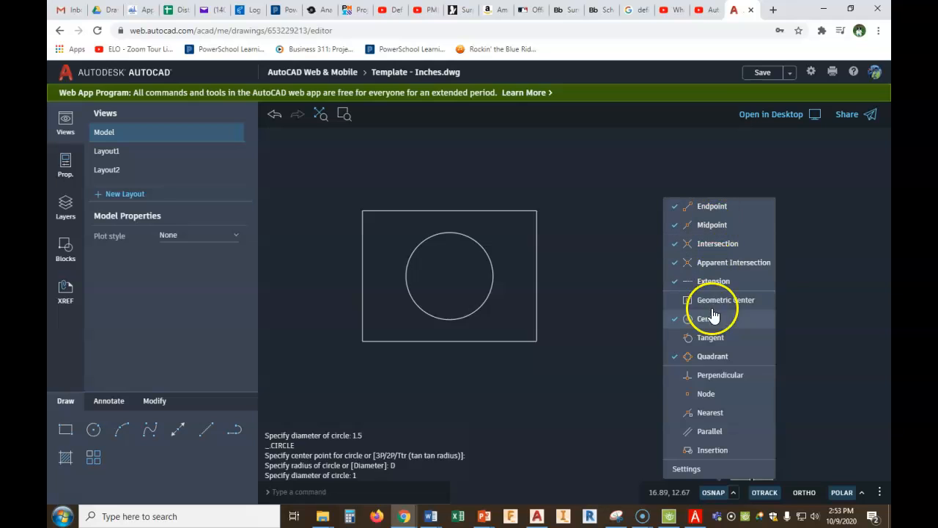
{"action": "left_click", "coordinate": [863, 493]}
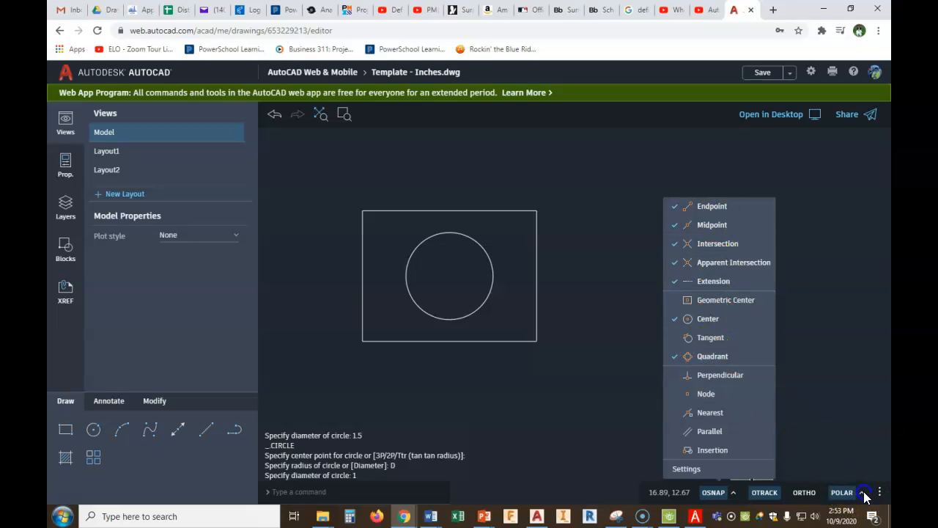
{"action": "left_click", "coordinate": [861, 493]}
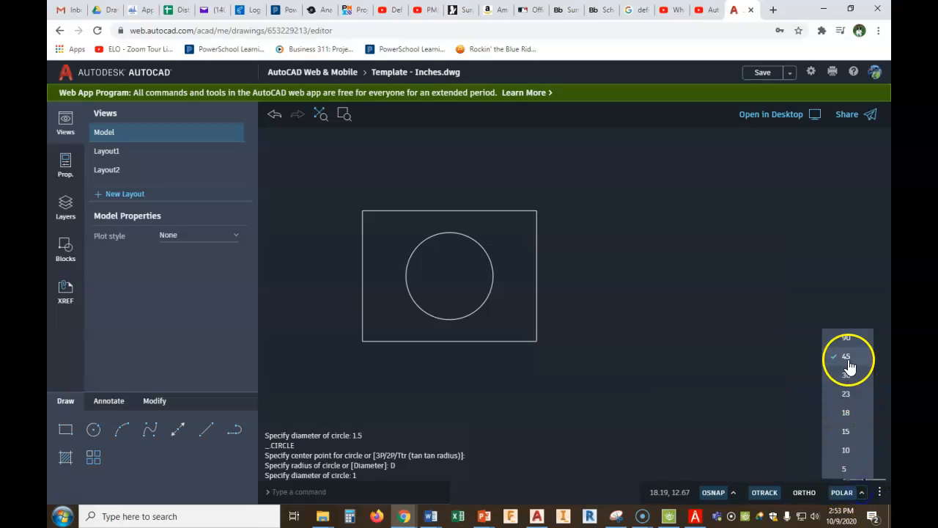
{"action": "key", "text": "Escape"}
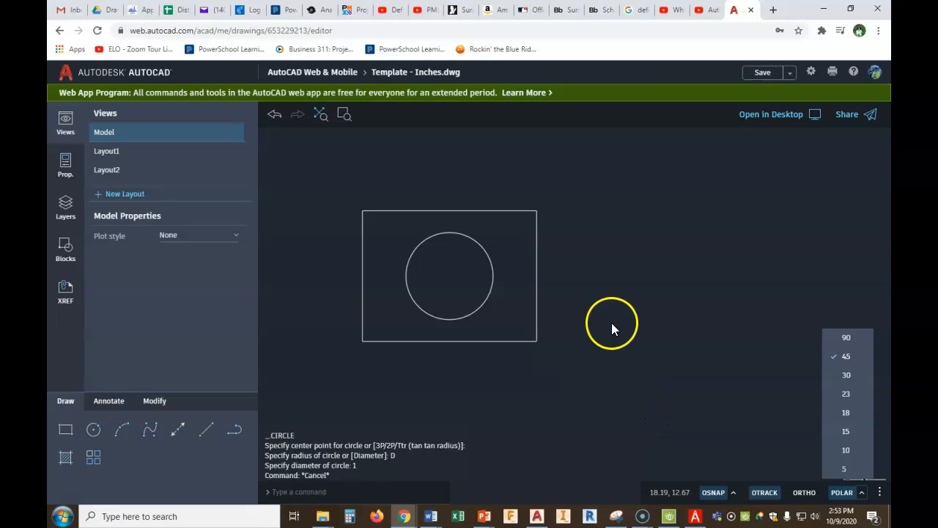